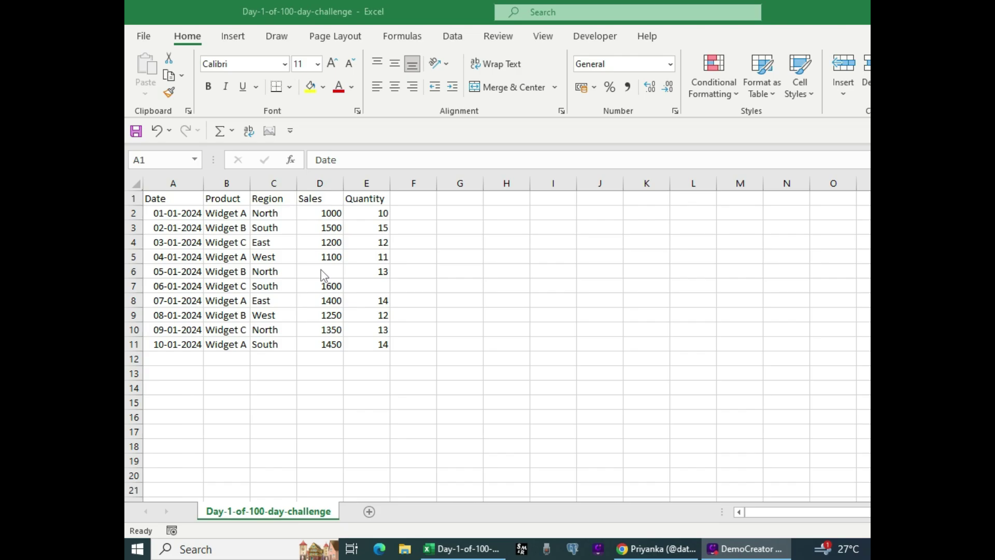
Select the entire sales table A1:E11 and bring up Excel's Data tools.
{"action": "left_click", "coordinate": [154, 200]}
{"action": "key", "text": "ctrl+a"}
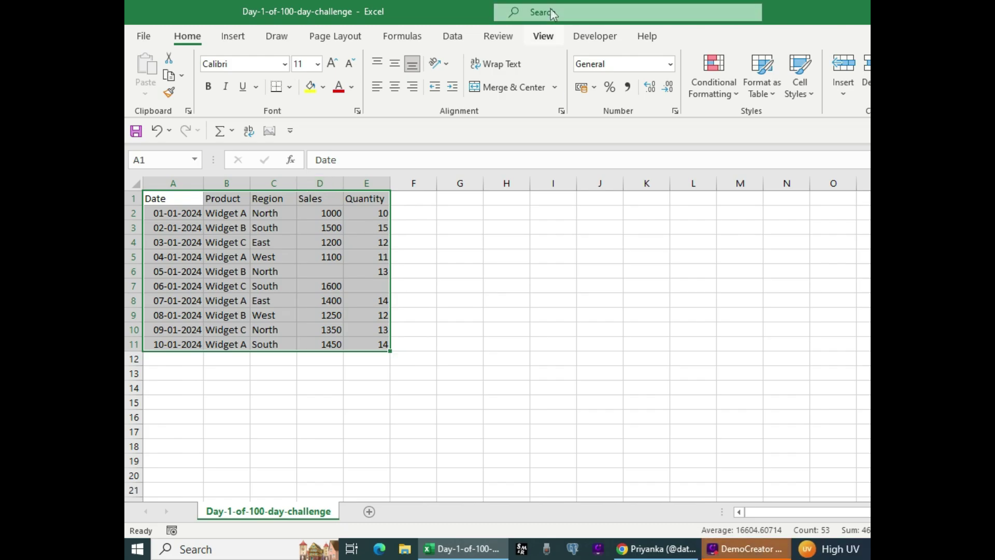
{"action": "left_click", "coordinate": [453, 37]}
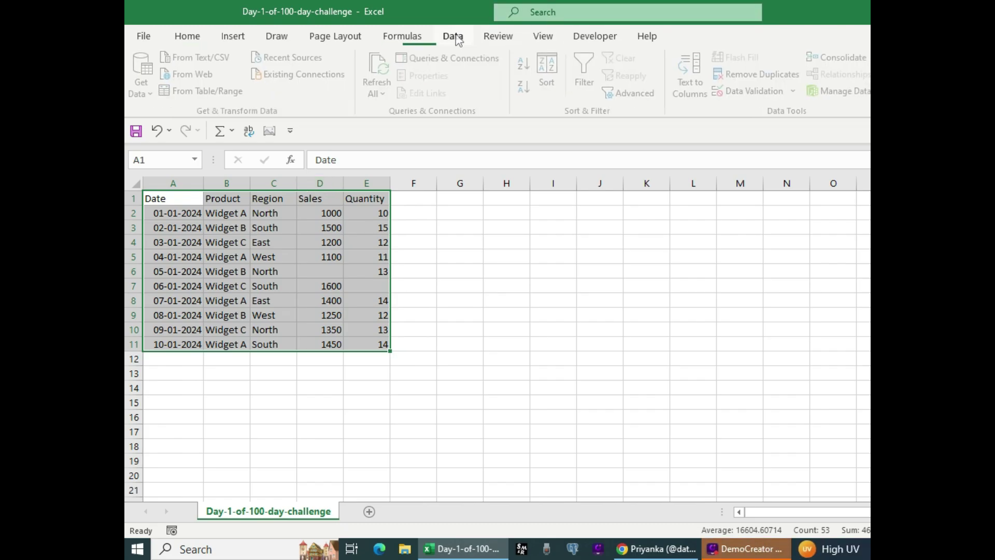
Turn on header filters and autofit columns A and E to their contents.
{"action": "left_click", "coordinate": [591, 77]}
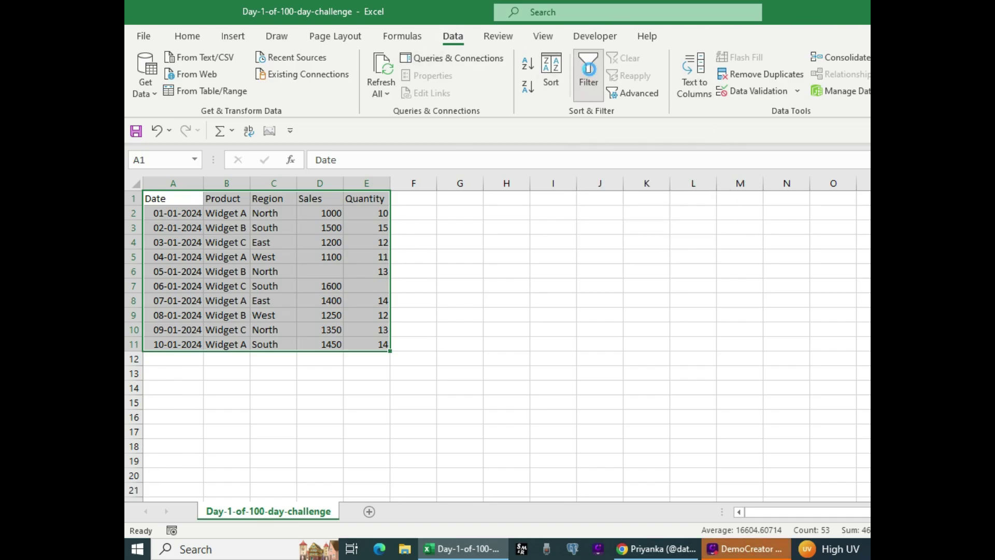
{"action": "left_click", "coordinate": [508, 300]}
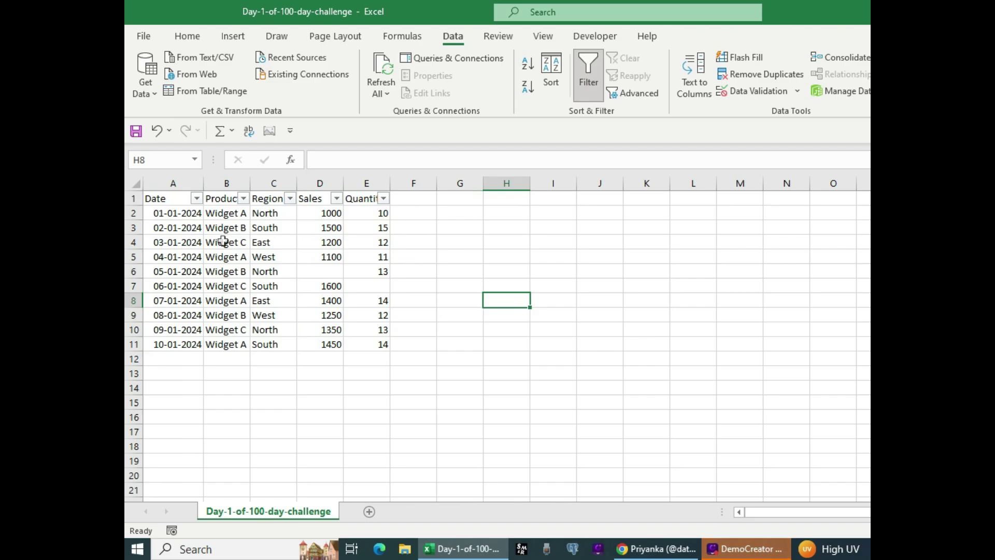
{"action": "double_click", "coordinate": [204, 184]}
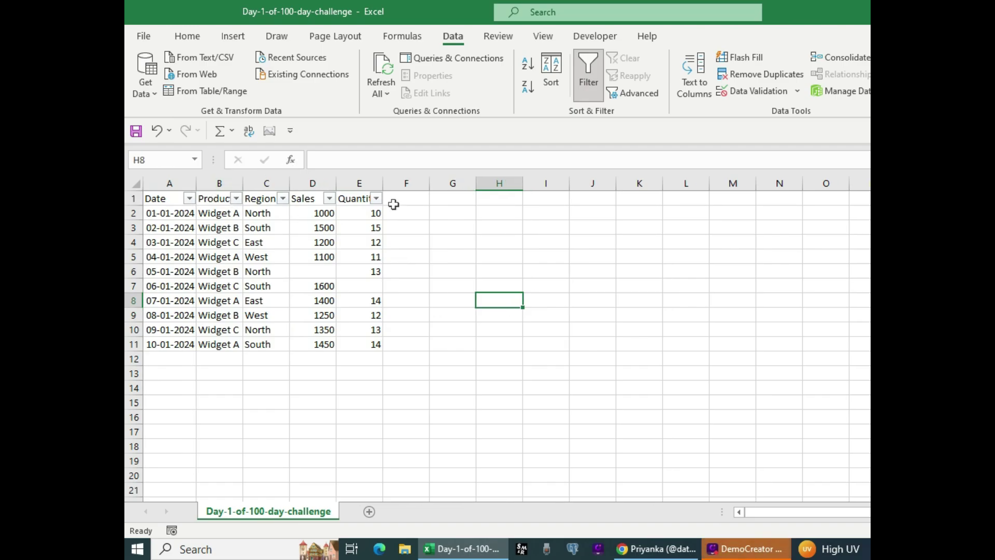
{"action": "double_click", "coordinate": [390, 191]}
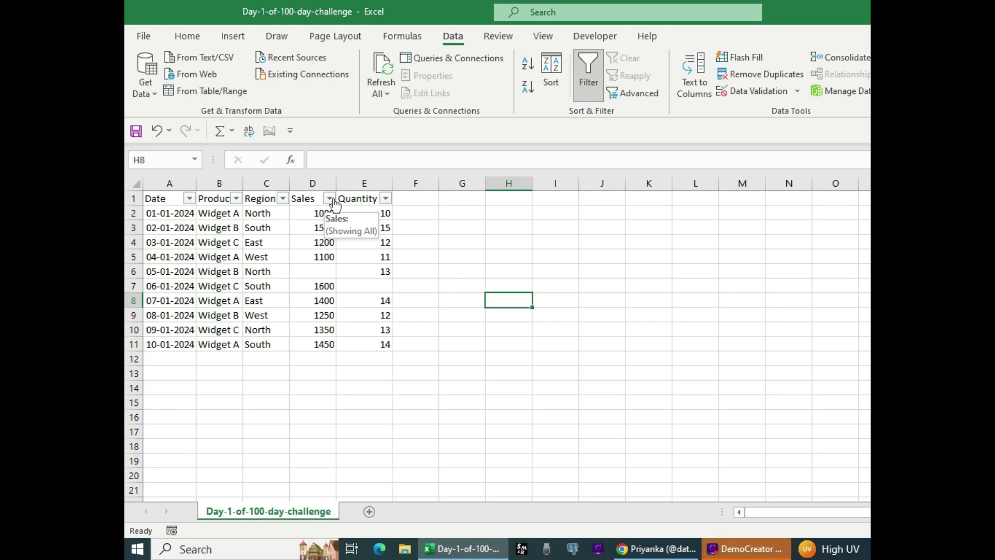
Check the Date, Product and Region filter lists unchanged, then show the Sales filter values.
{"action": "left_click", "coordinate": [190, 198]}
{"action": "scroll", "coordinate": [257, 392], "scroll_direction": "down", "scroll_amount": 1}
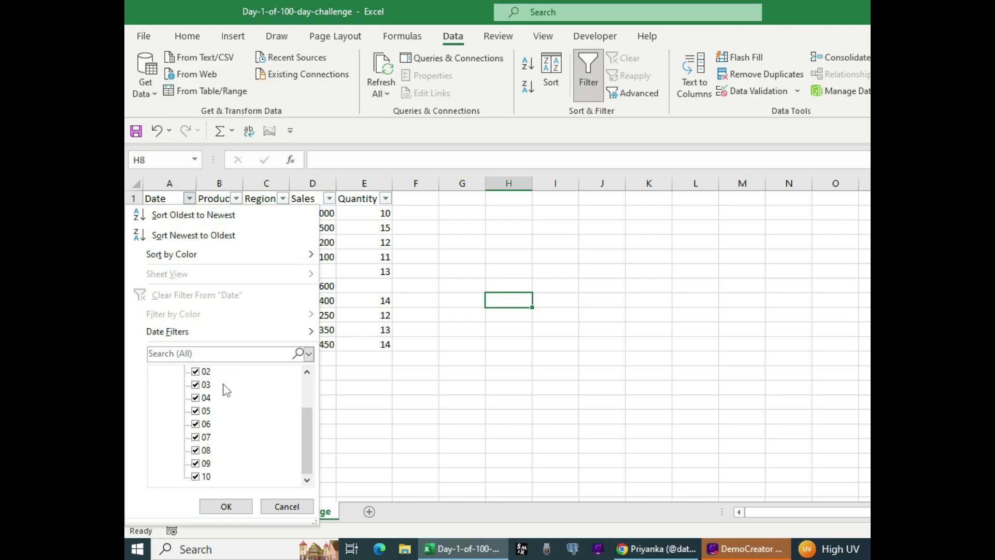
{"action": "left_click", "coordinate": [224, 507]}
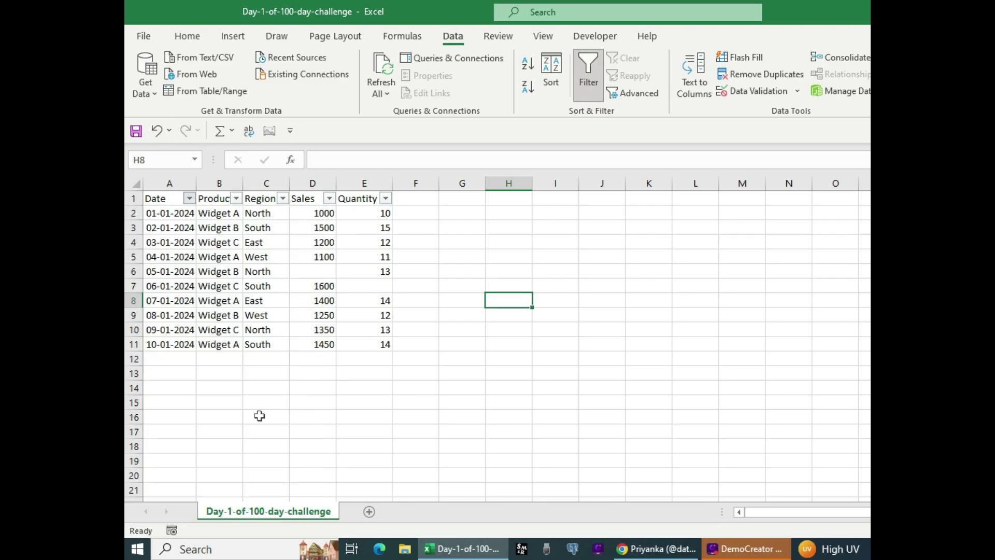
{"action": "left_click", "coordinate": [236, 198]}
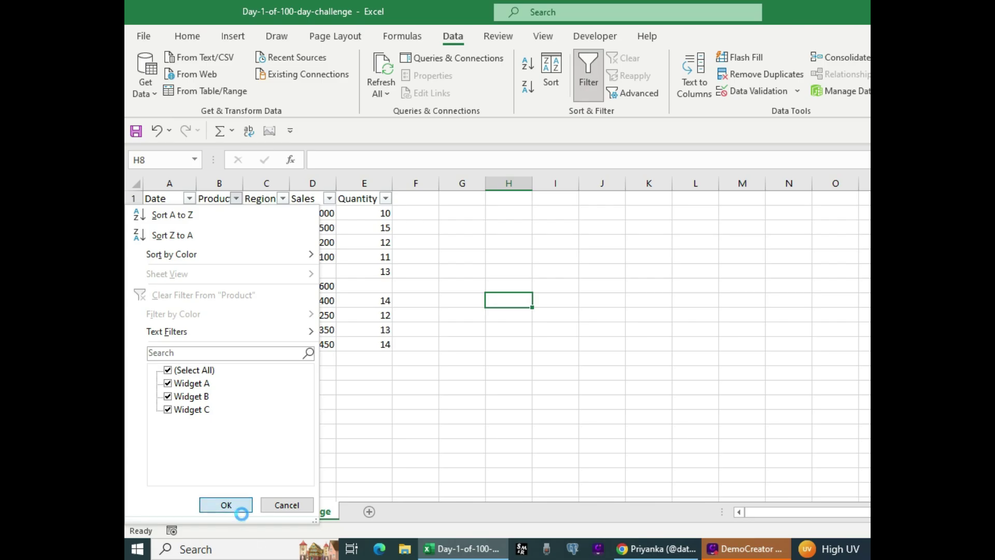
{"action": "left_click", "coordinate": [226, 505]}
{"action": "left_click", "coordinate": [283, 199]}
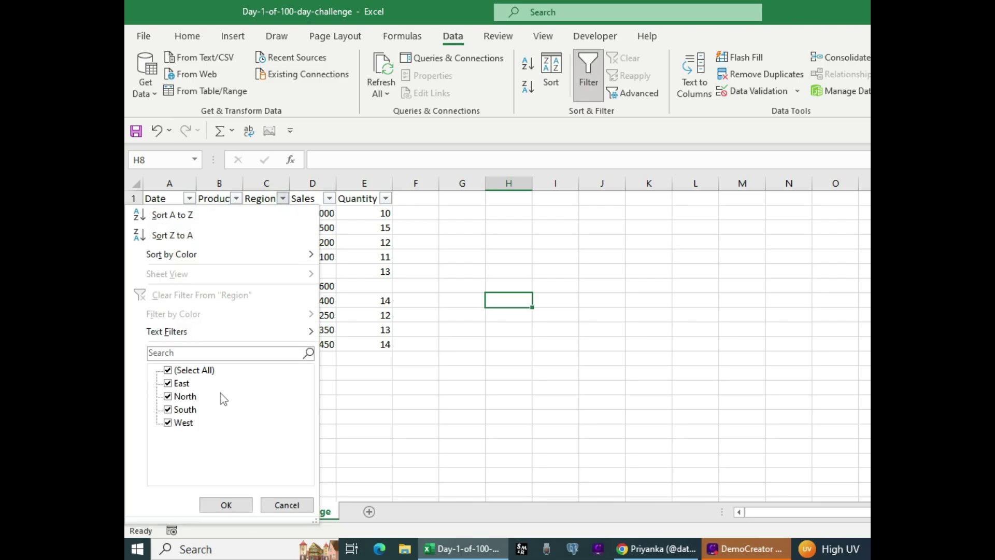
{"action": "left_click", "coordinate": [235, 506]}
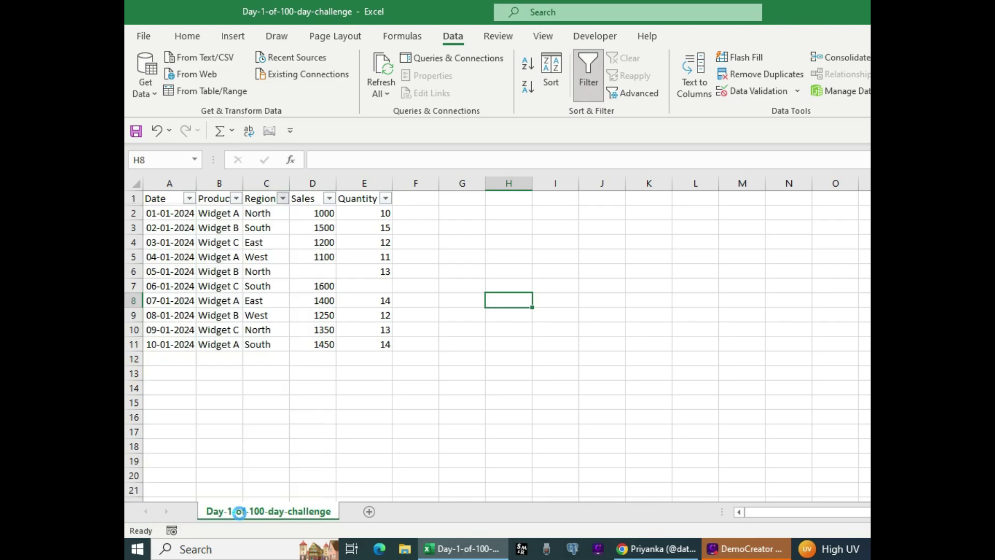
{"action": "left_click", "coordinate": [329, 199]}
{"action": "scroll", "coordinate": [240, 447], "scroll_direction": "down", "scroll_amount": 1}
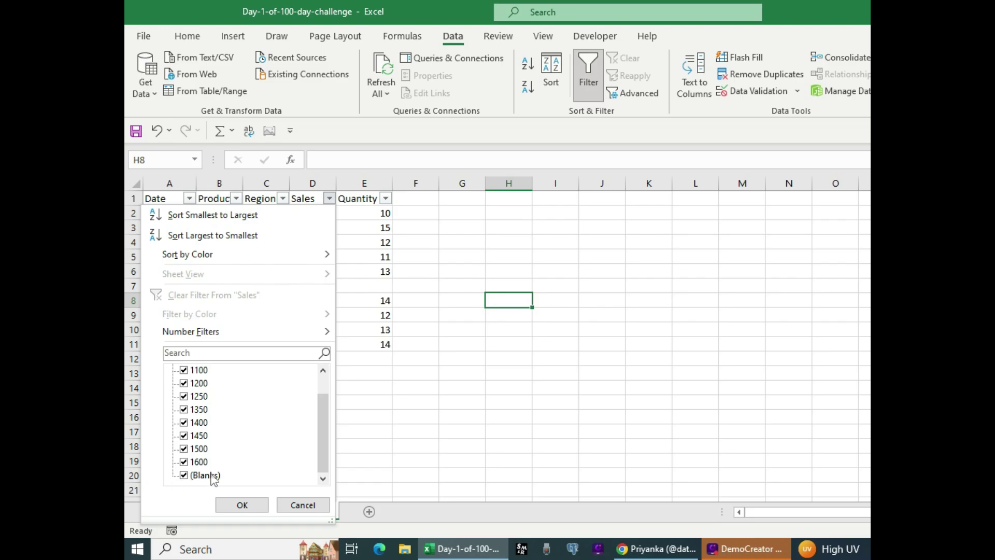
Uncheck (Blanks) in the Sales and Quantity filters, hiding the two blank-cell rows.
{"action": "left_click", "coordinate": [184, 475]}
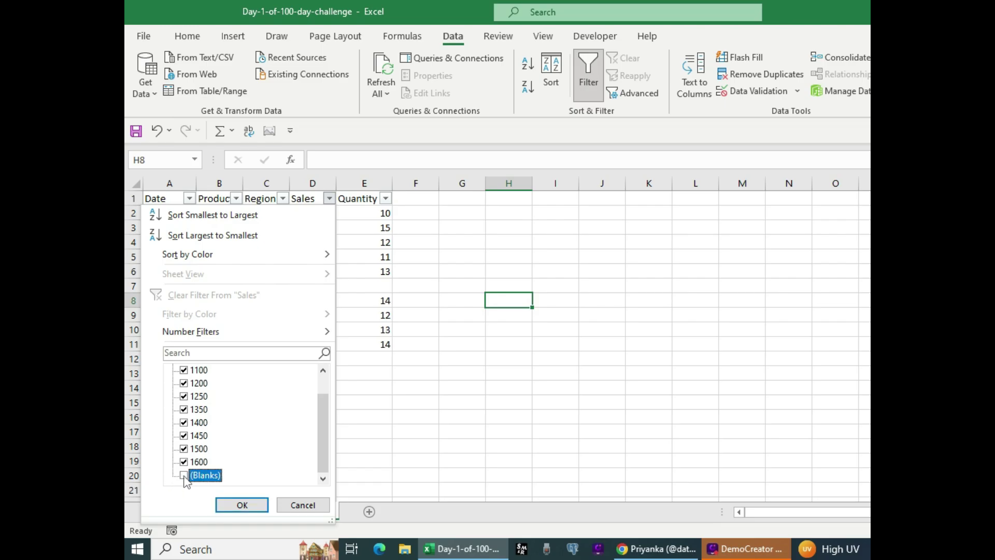
{"action": "left_click", "coordinate": [241, 504]}
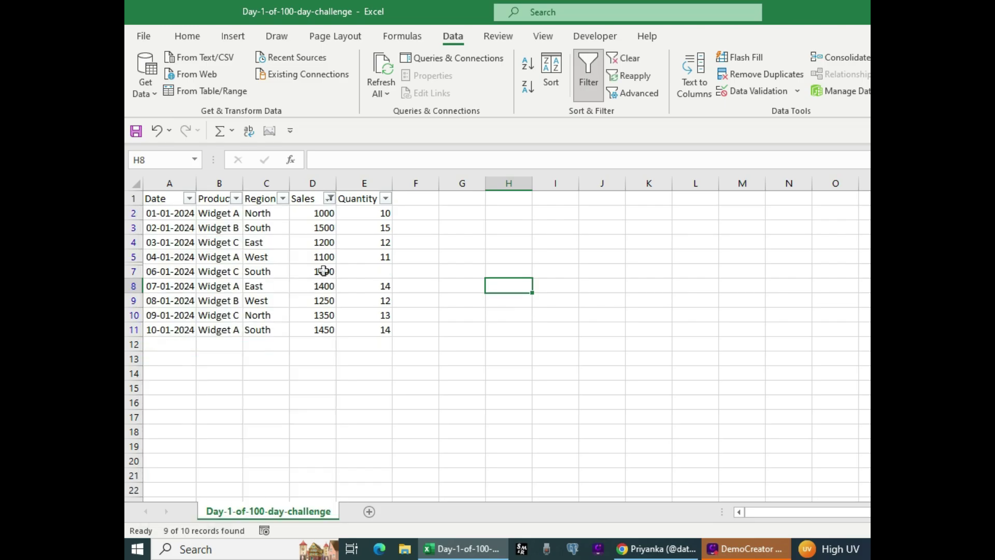
{"action": "left_click", "coordinate": [386, 198]}
{"action": "left_click", "coordinate": [240, 462]}
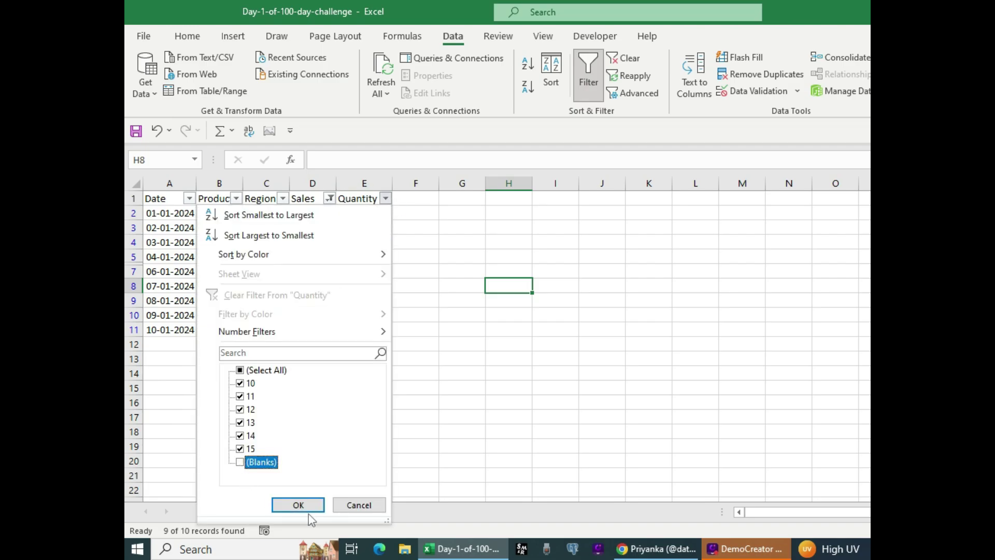
{"action": "left_click", "coordinate": [300, 506]}
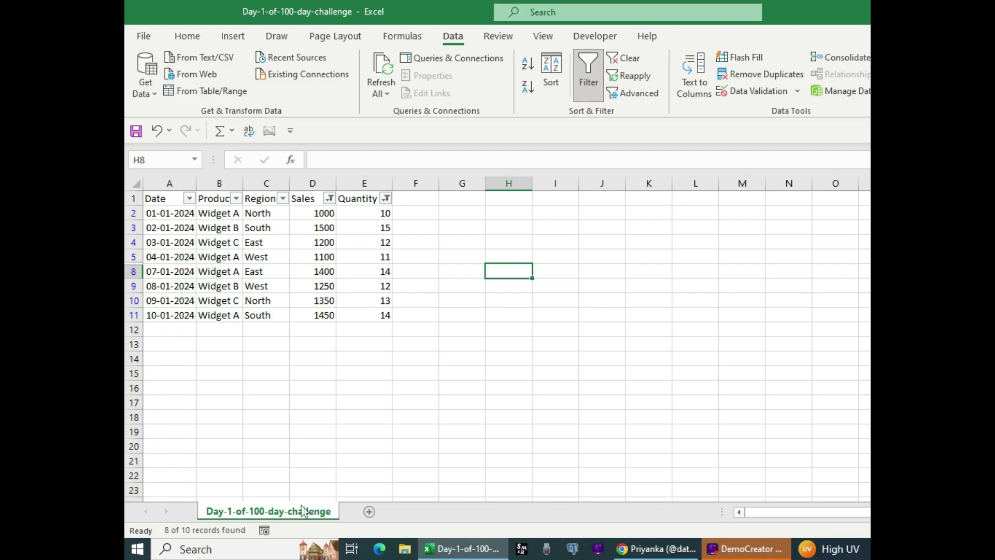
Undo both blank filters so all 10 rows show, and select columns D and E.
{"action": "key", "text": "ctrl+z"}
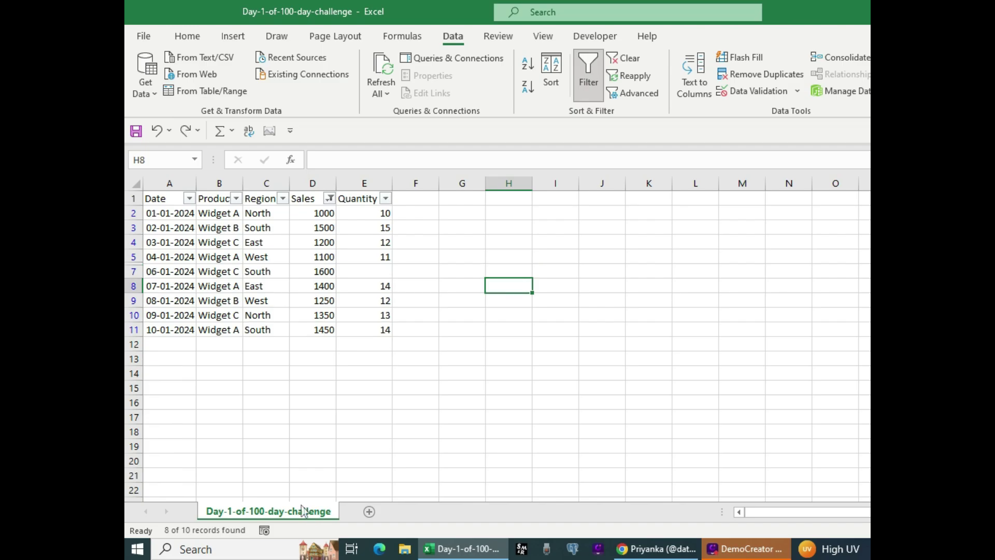
{"action": "key", "text": "ctrl+z"}
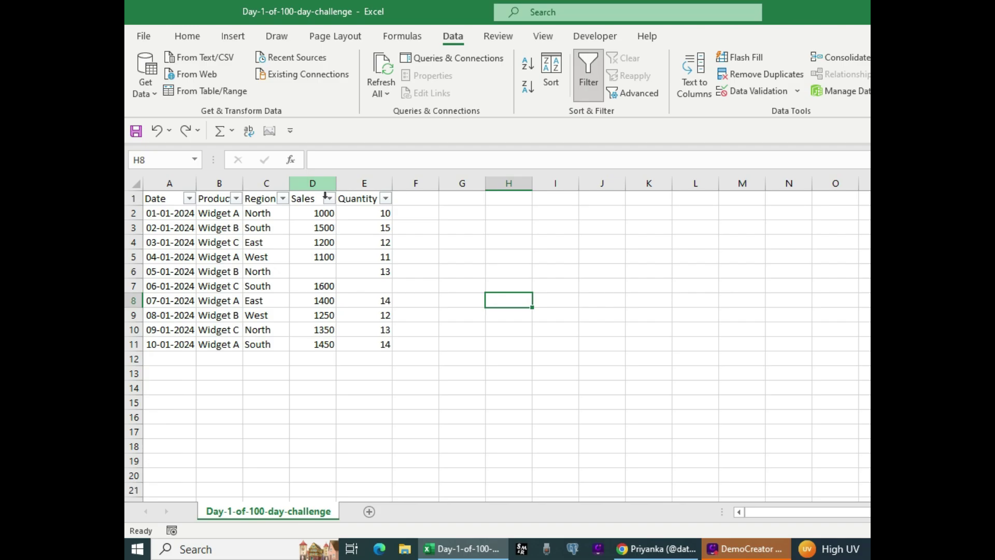
{"action": "left_click_drag", "start_coordinate": [326, 196], "coordinate": [378, 196]}
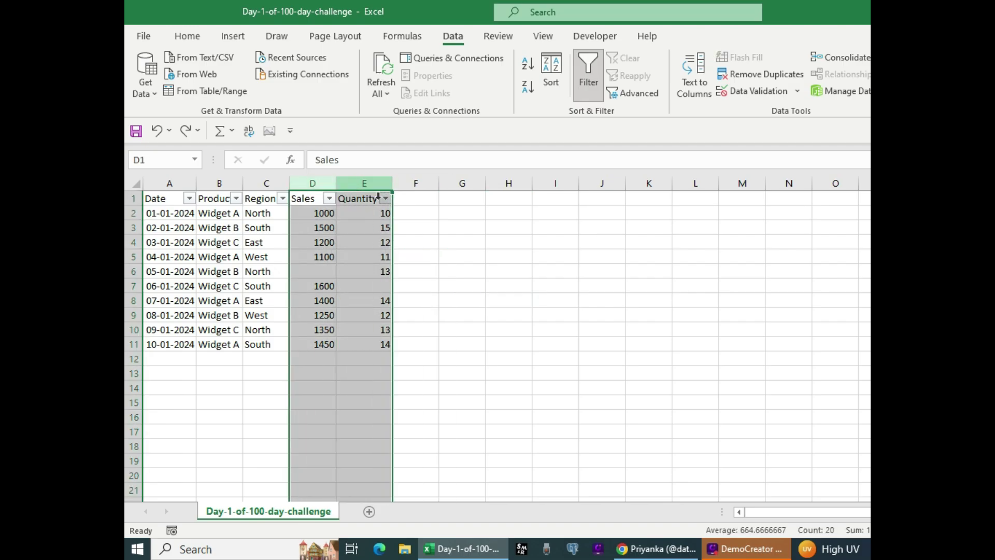
Select only the blank cells D6 and E7 with Go To Special > Blanks.
{"action": "key", "text": "ctrl+g"}
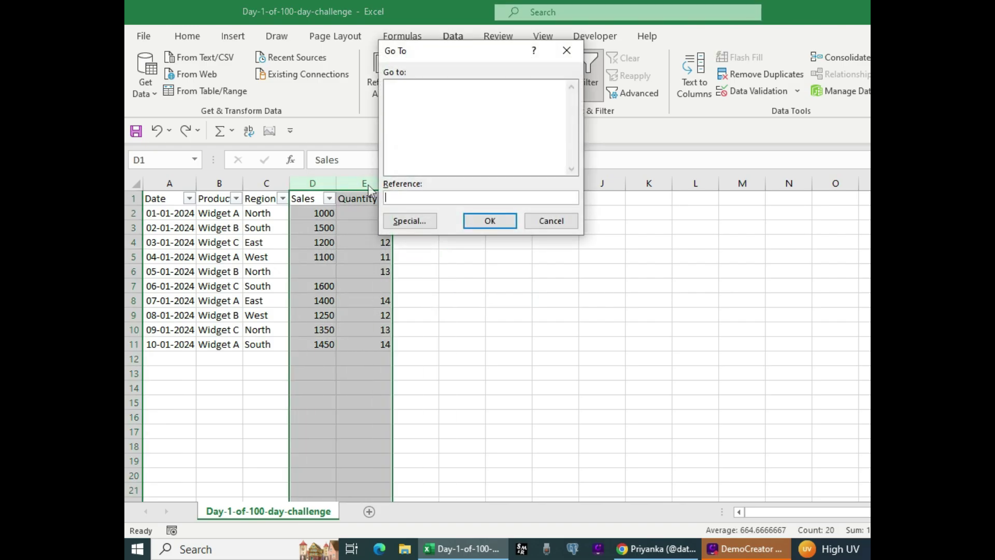
{"action": "left_click", "coordinate": [405, 224]}
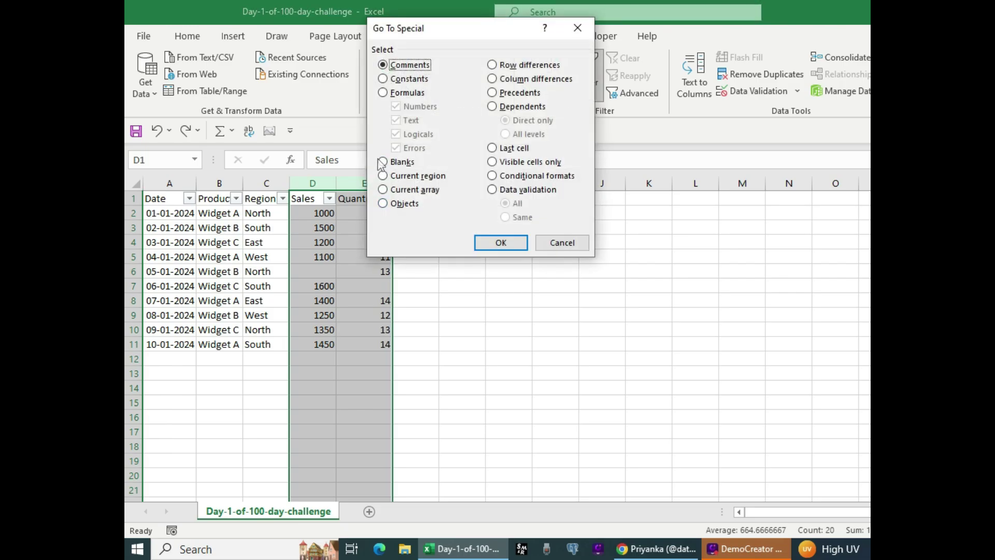
{"action": "left_click", "coordinate": [383, 162]}
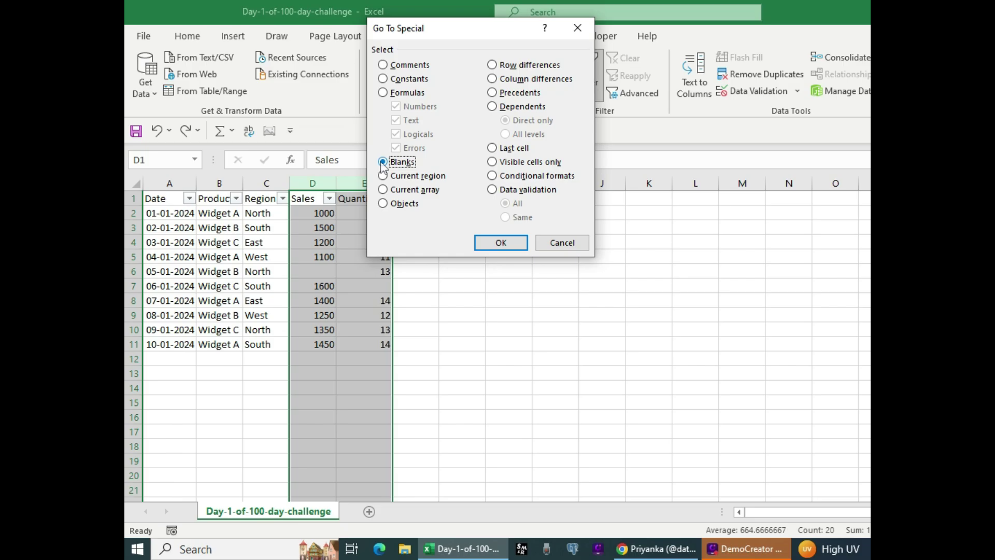
{"action": "left_click", "coordinate": [501, 243]}
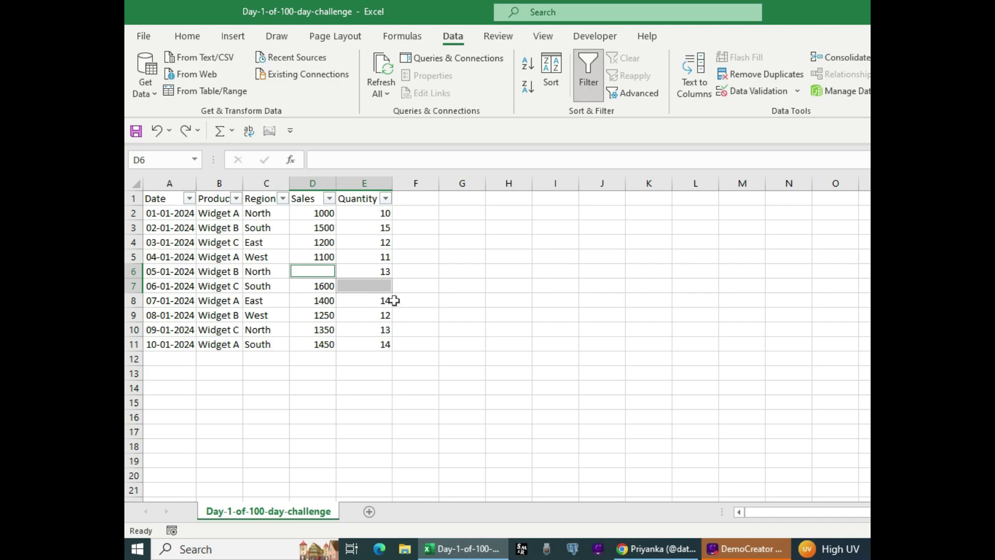
Enter 0 into both selected blanks, D6 and E7, at once with Ctrl+Enter.
{"action": "key", "text": "F2"}
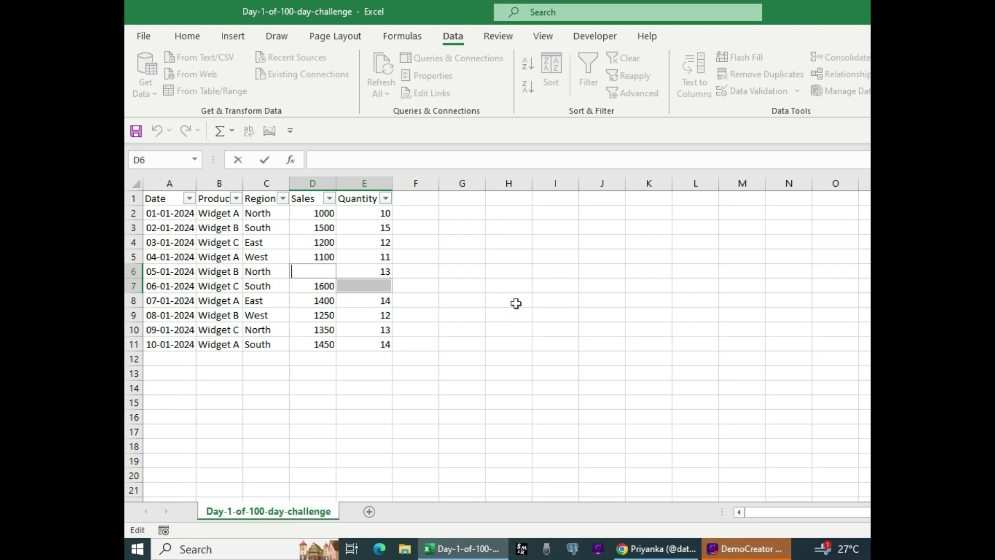
{"action": "type", "text": "0"}
{"action": "key", "text": "ctrl+Return"}
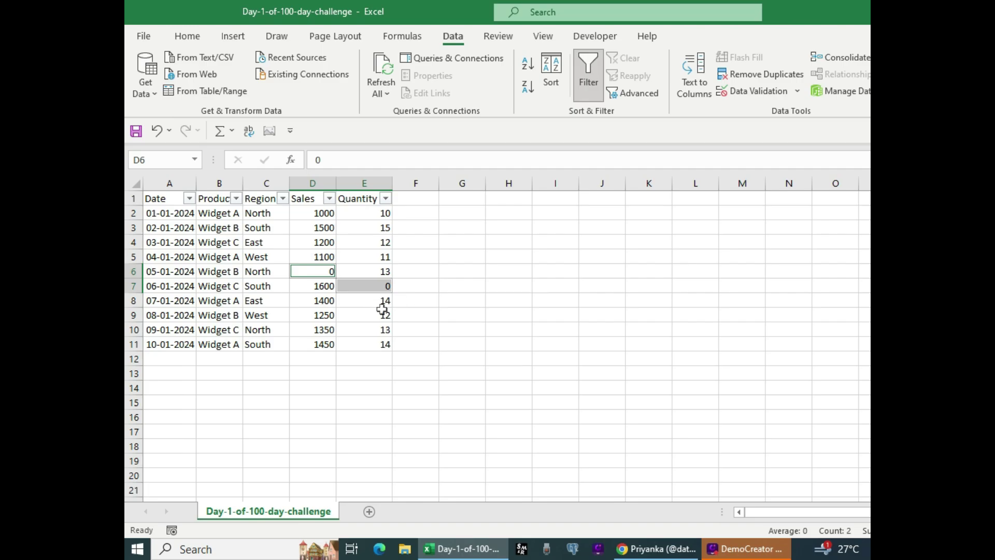
Undo the 0 entries, then reselect blanks D6 and E7 in columns D:E via Go To Special.
{"action": "left_click", "coordinate": [156, 131]}
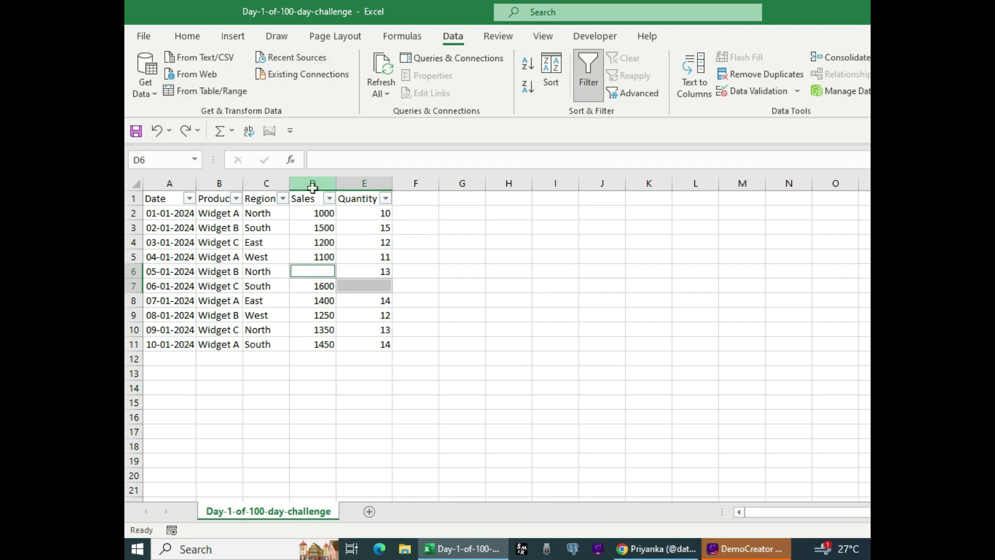
{"action": "left_click_drag", "start_coordinate": [311, 184], "coordinate": [375, 196]}
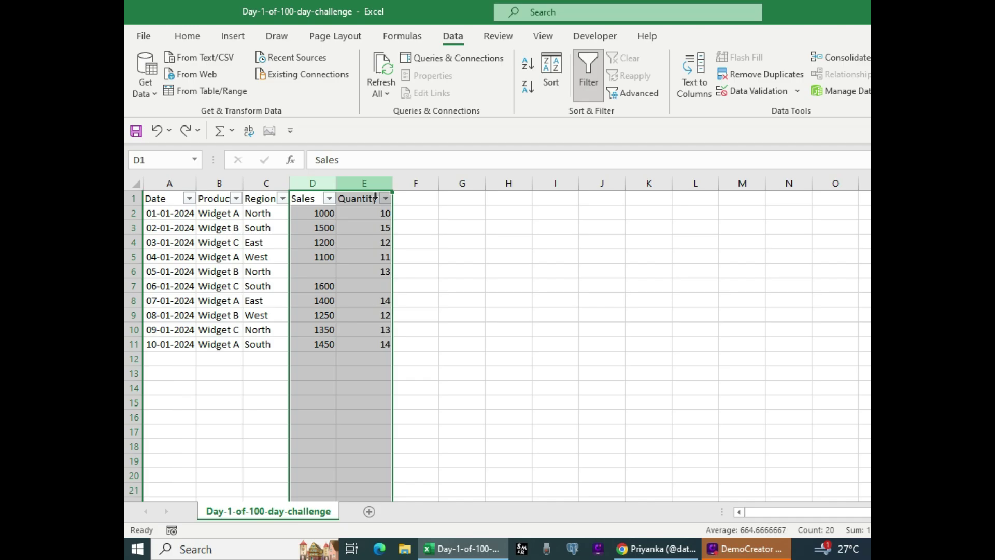
{"action": "key", "text": "ctrl+g"}
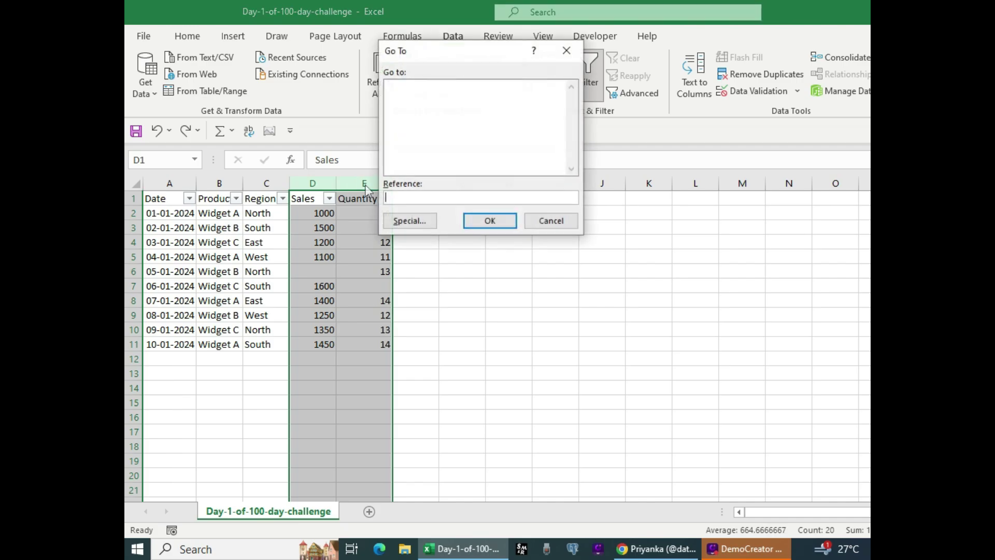
{"action": "left_click", "coordinate": [407, 220]}
{"action": "left_click", "coordinate": [383, 161]}
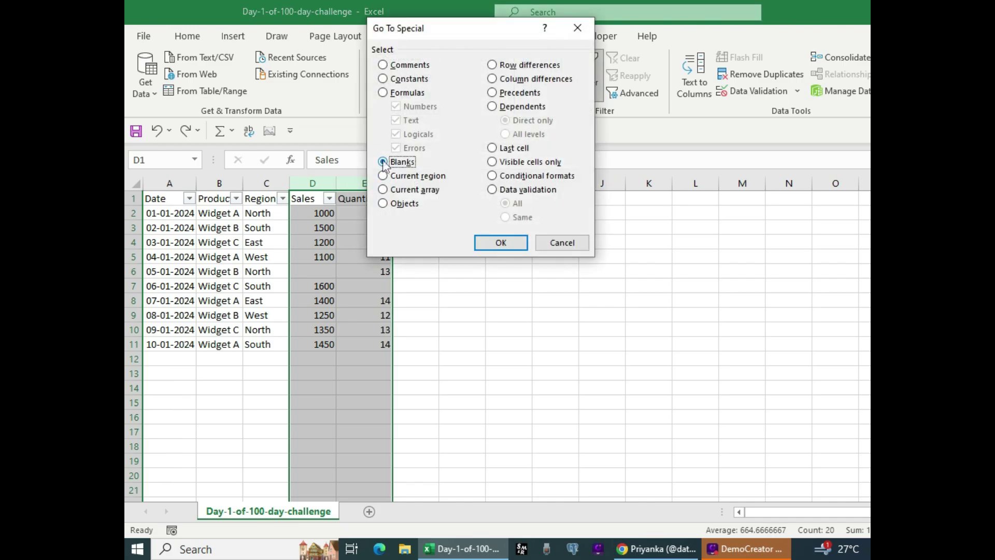
{"action": "left_click", "coordinate": [501, 243]}
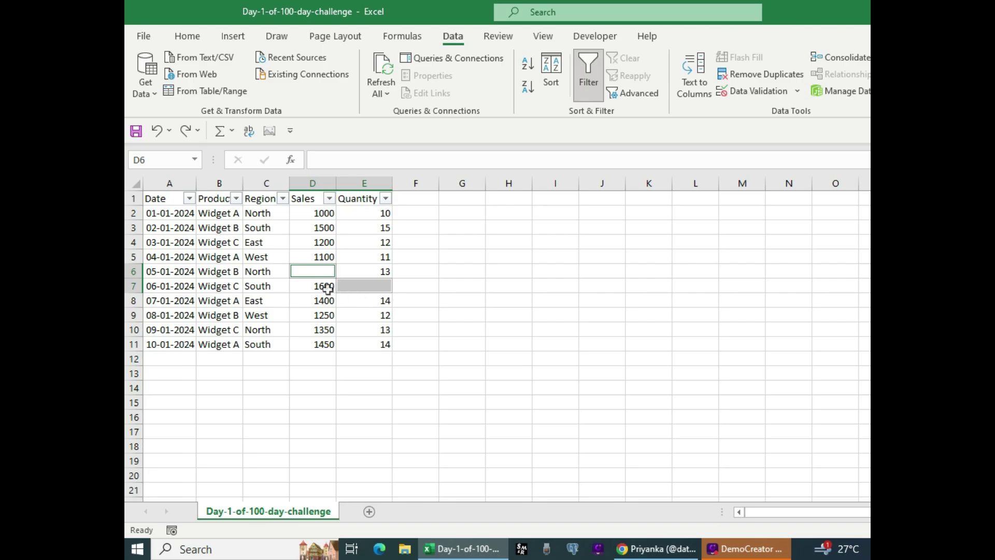
{"action": "key", "text": "F2"}
{"action": "type", "text": "E"}
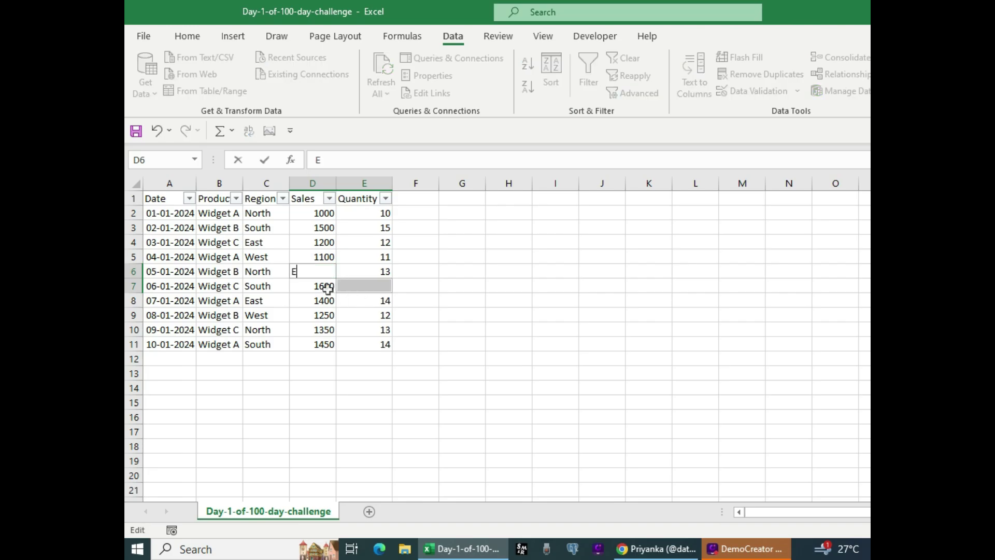
{"action": "type", "text": "rror"}
{"action": "key", "text": "ctrl+Return"}
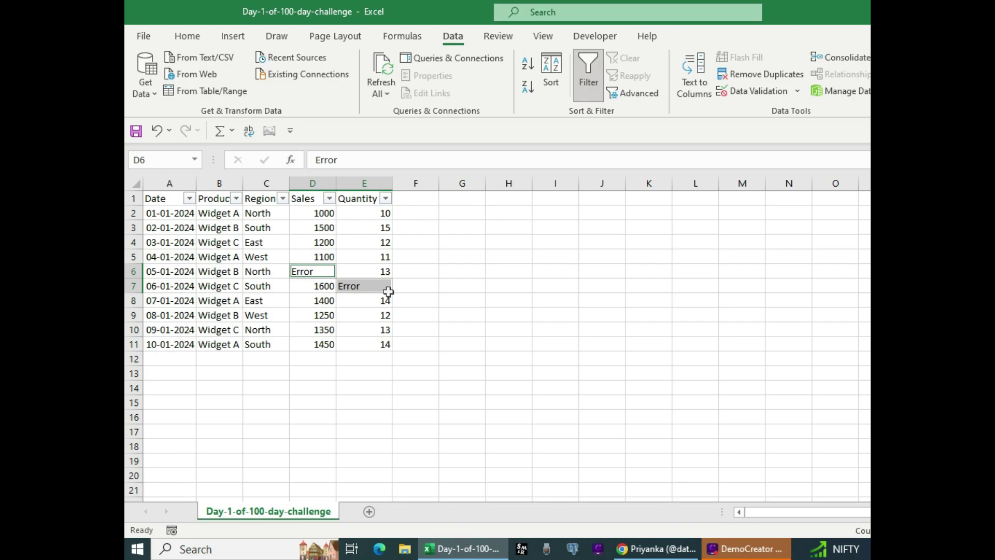
{"action": "key", "text": "Delete"}
{"action": "left_click", "coordinate": [462, 286]}
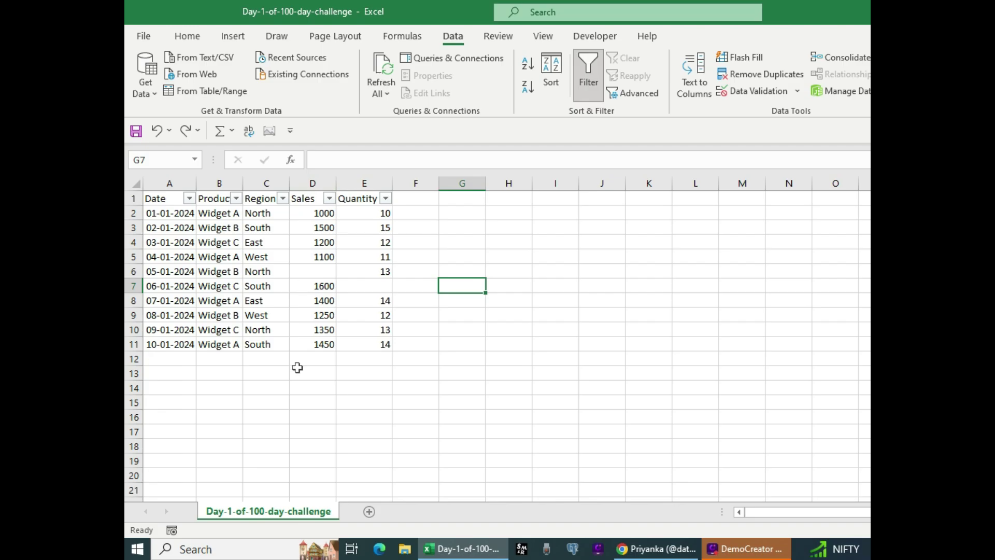
Enter =AVERAGE(D2:D11) in D12, giving 1316.667, and check the formula.
{"action": "left_click", "coordinate": [326, 362]}
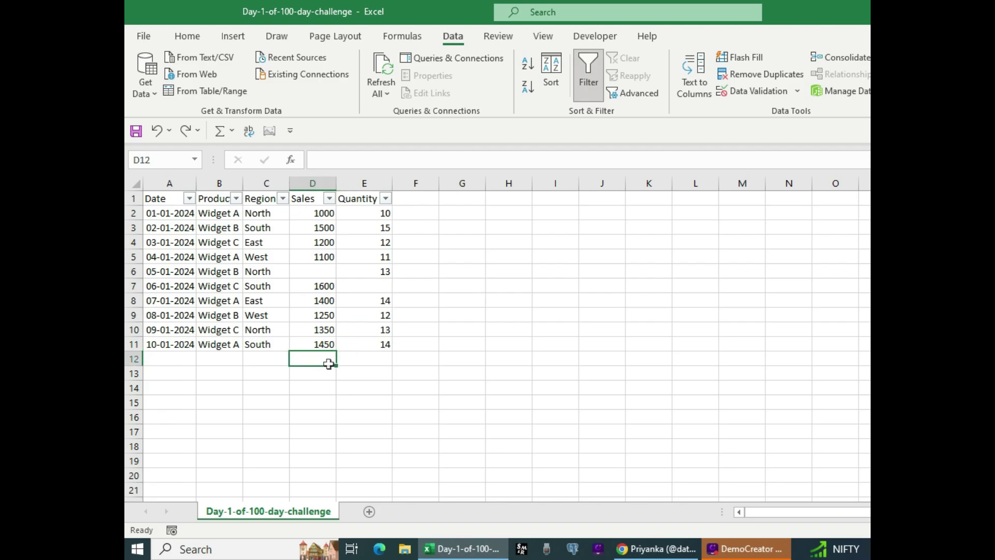
{"action": "type", "text": "=av"}
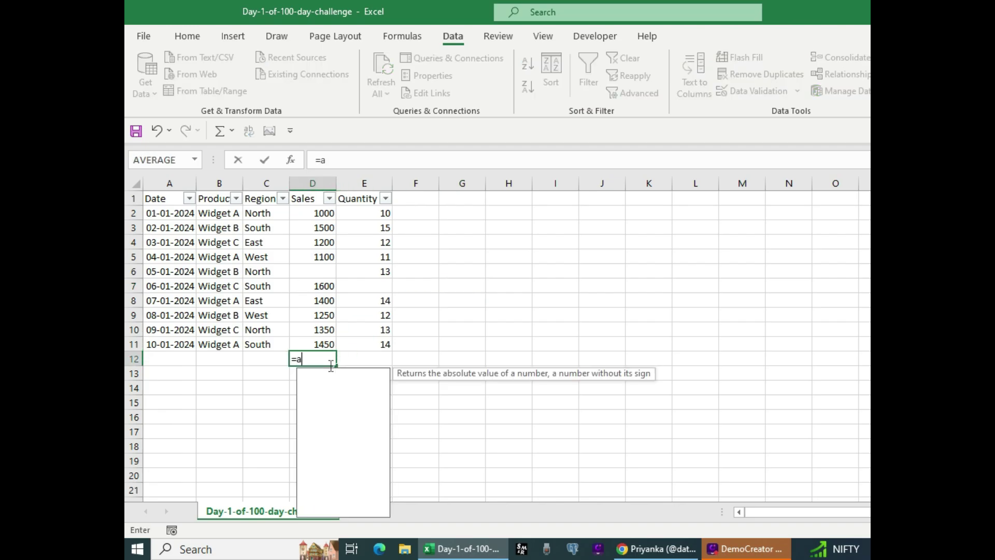
{"action": "type", "text": "er"}
{"action": "key", "text": "Tab"}
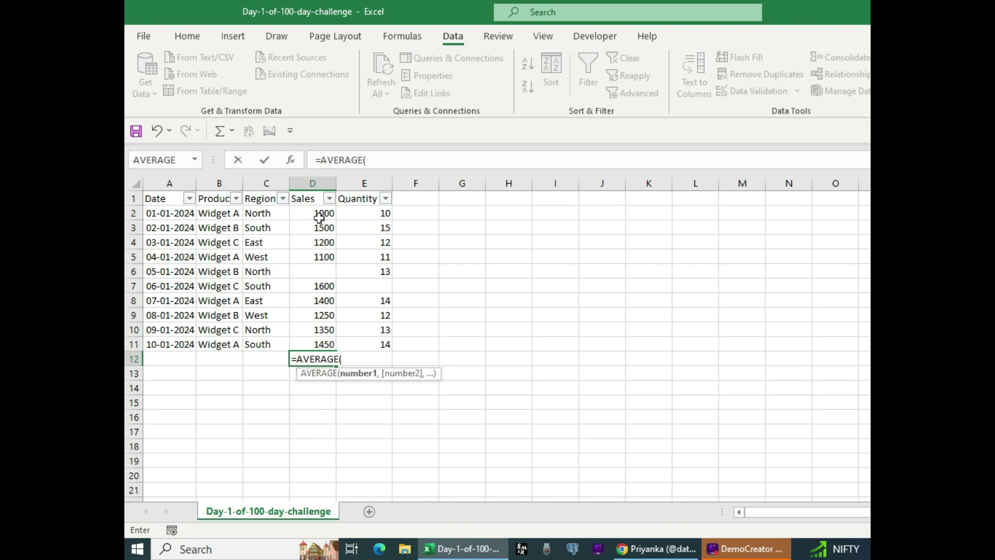
{"action": "left_click_drag", "start_coordinate": [319, 217], "coordinate": [317, 345]}
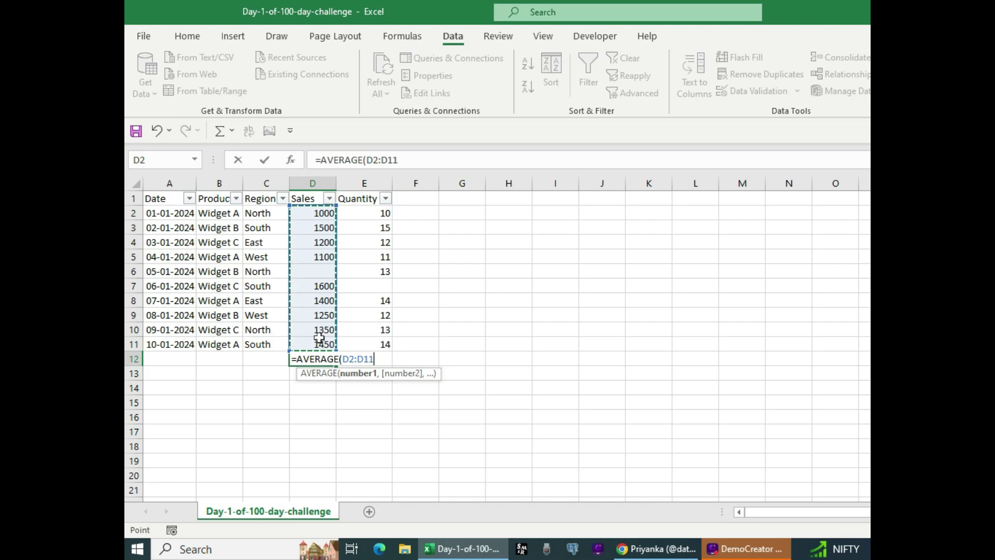
{"action": "key", "text": "Return"}
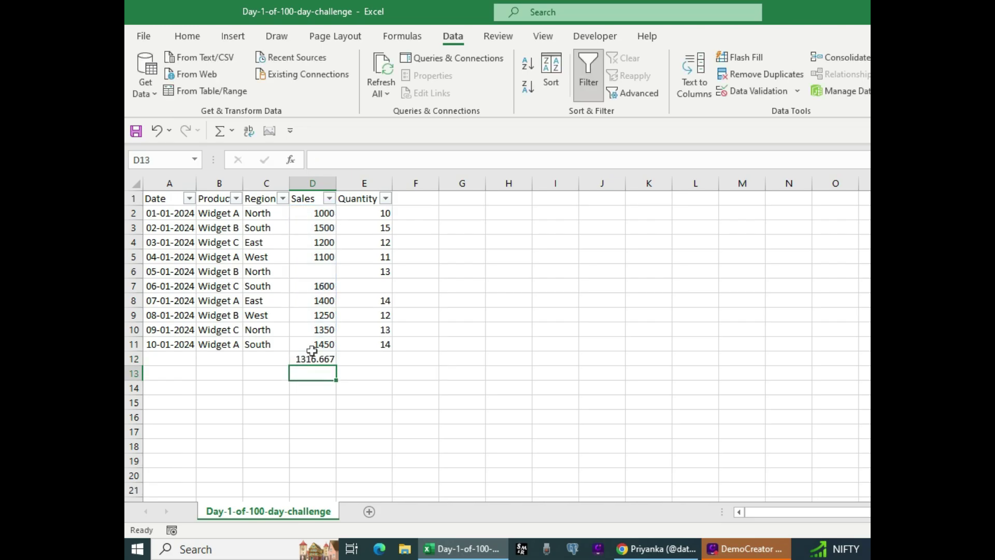
{"action": "left_click", "coordinate": [311, 359]}
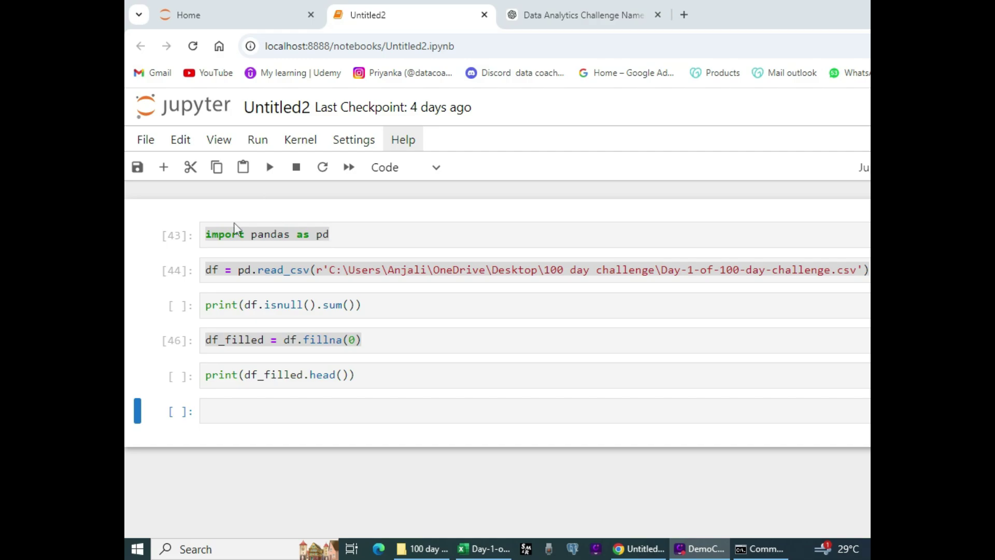
Run the pandas import cell and the read_csv cell loading Day-1-of-100-day-challenge.csv into df.
{"action": "left_click", "coordinate": [350, 244]}
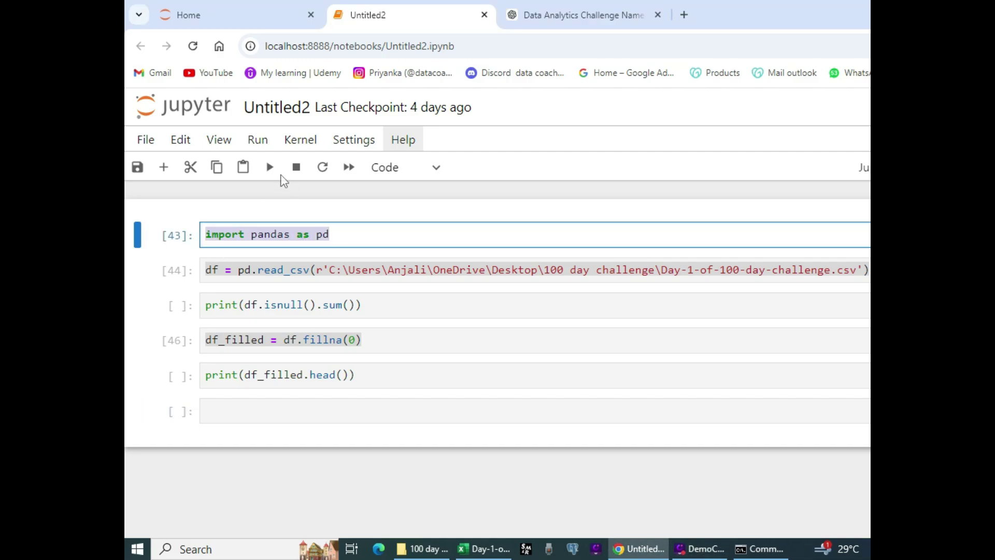
{"action": "left_click", "coordinate": [277, 170]}
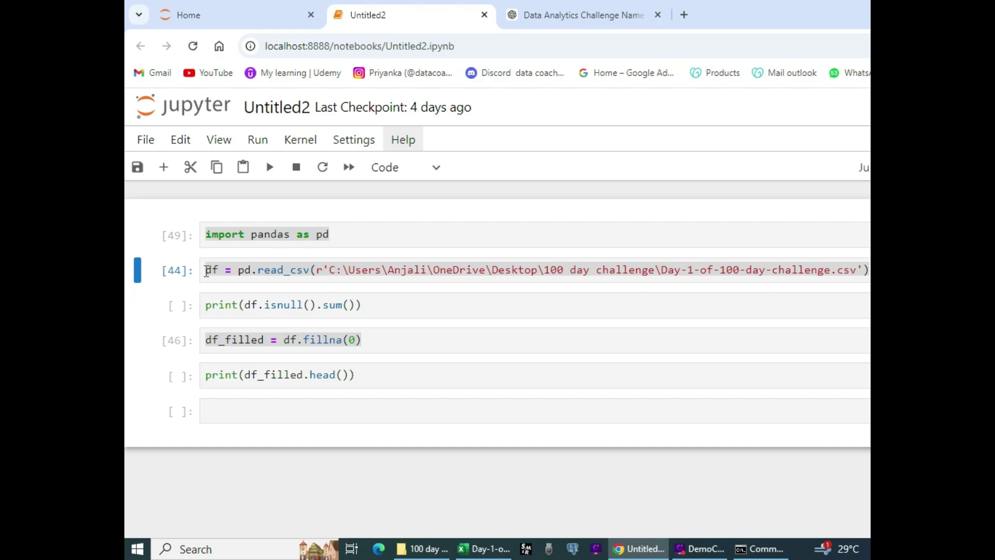
{"action": "left_click_drag", "start_coordinate": [207, 269], "coordinate": [870, 267]}
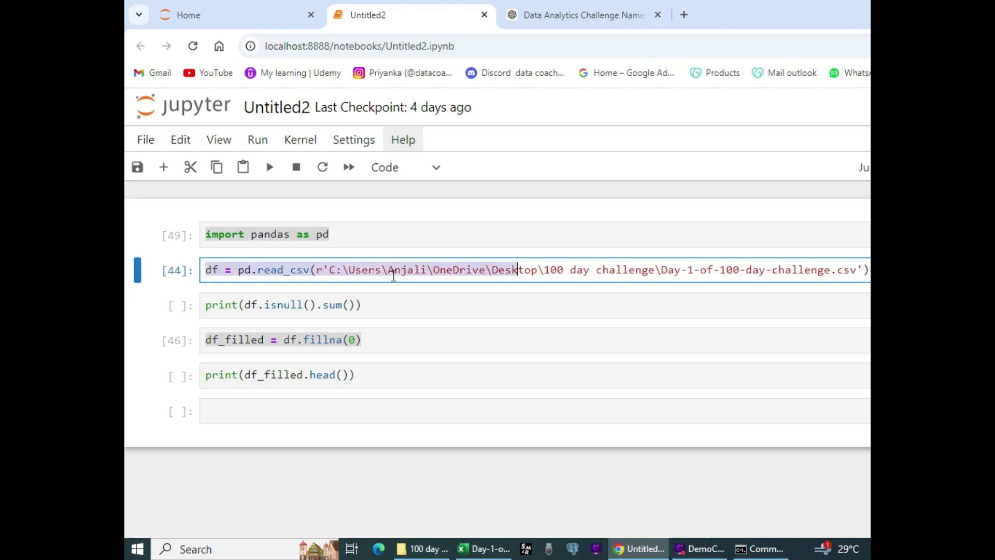
{"action": "left_click", "coordinate": [272, 167]}
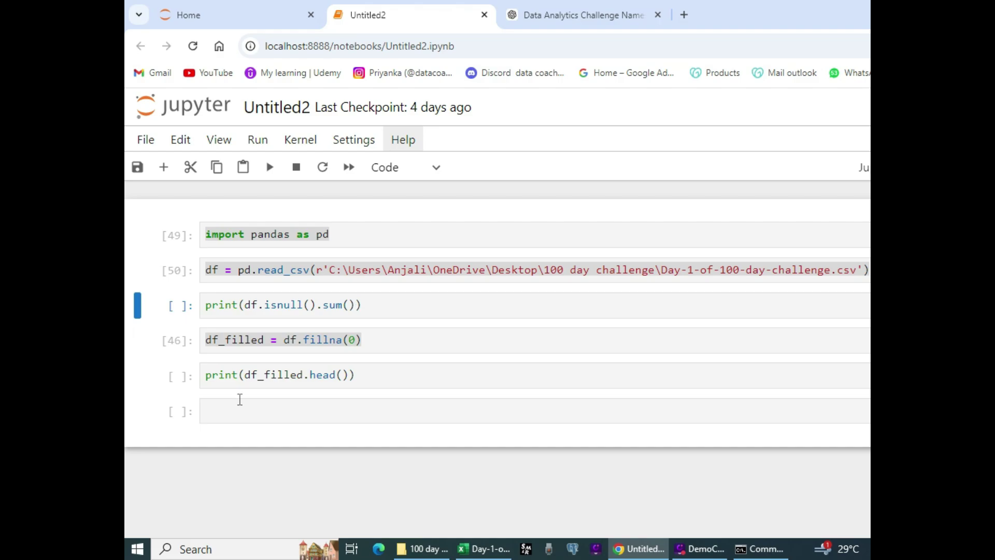
Run print(df.isnull().sum()), showing one missing value each in Sales and Quantity.
{"action": "left_click_drag", "start_coordinate": [207, 307], "coordinate": [386, 318]}
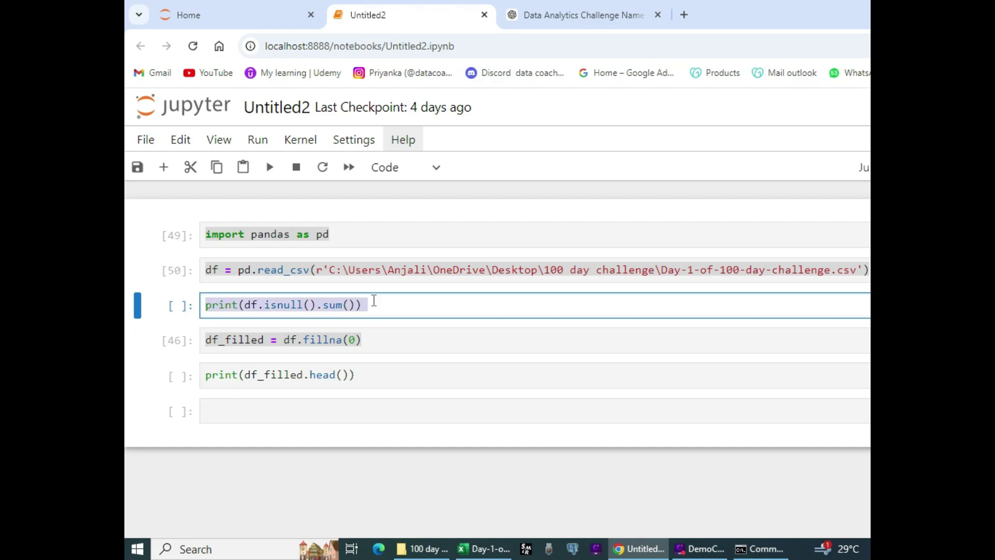
{"action": "left_click", "coordinate": [271, 167]}
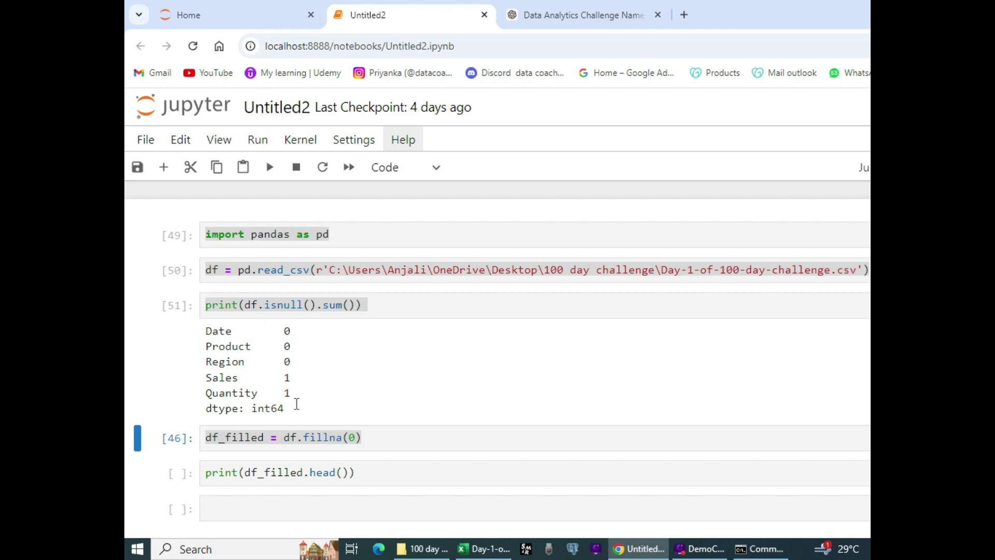
{"action": "scroll", "coordinate": [297, 404], "scroll_direction": "down", "scroll_amount": 3}
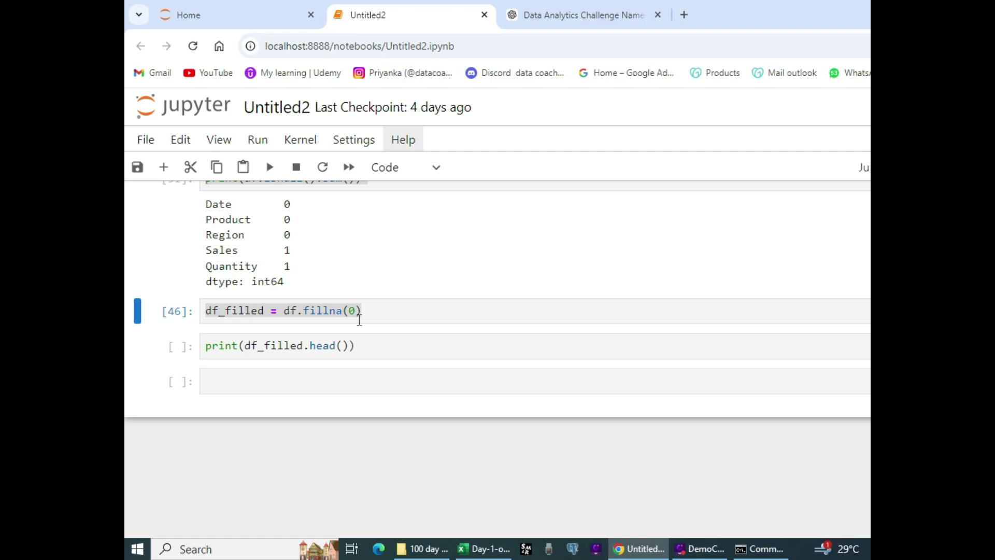
Run df.fillna(0) and print df_filled.head(), showing row 4's Sales as 0.0.
{"action": "left_click_drag", "start_coordinate": [205, 311], "coordinate": [363, 316]}
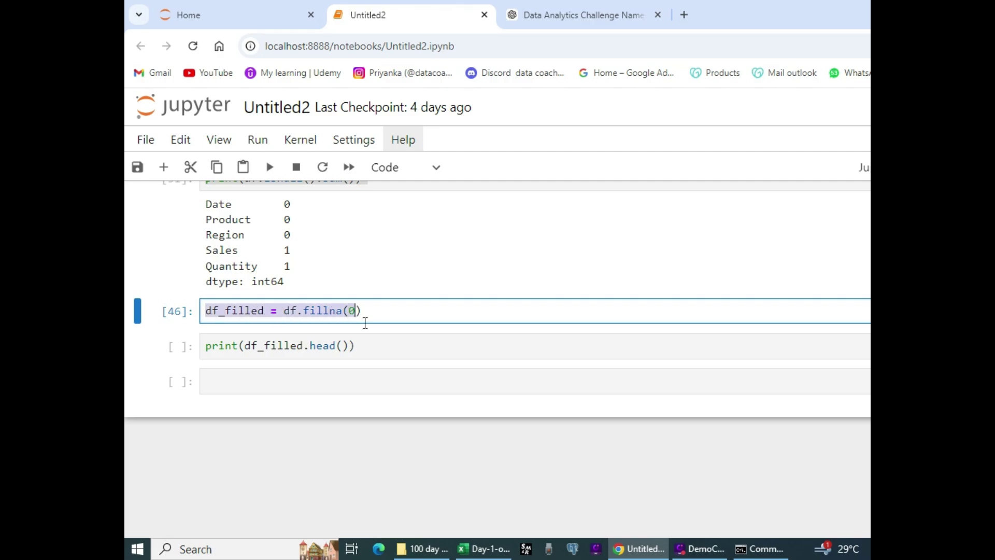
{"action": "left_click", "coordinate": [269, 167]}
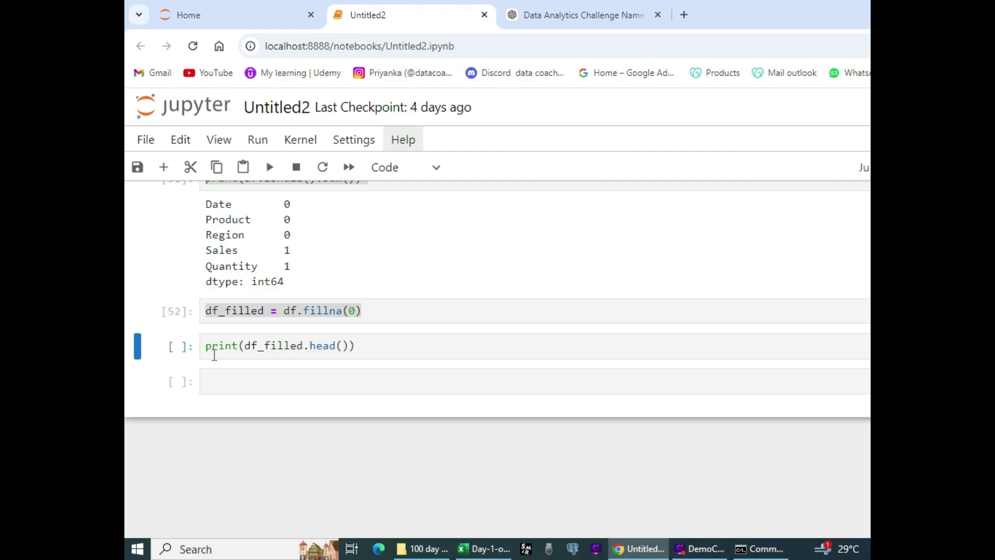
{"action": "left_click_drag", "start_coordinate": [214, 355], "coordinate": [361, 358]}
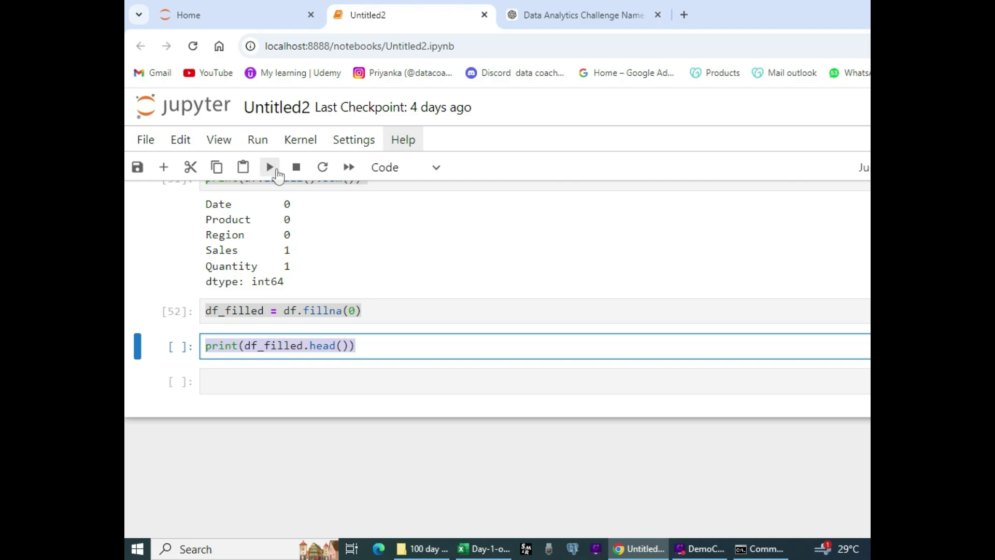
{"action": "left_click", "coordinate": [269, 167]}
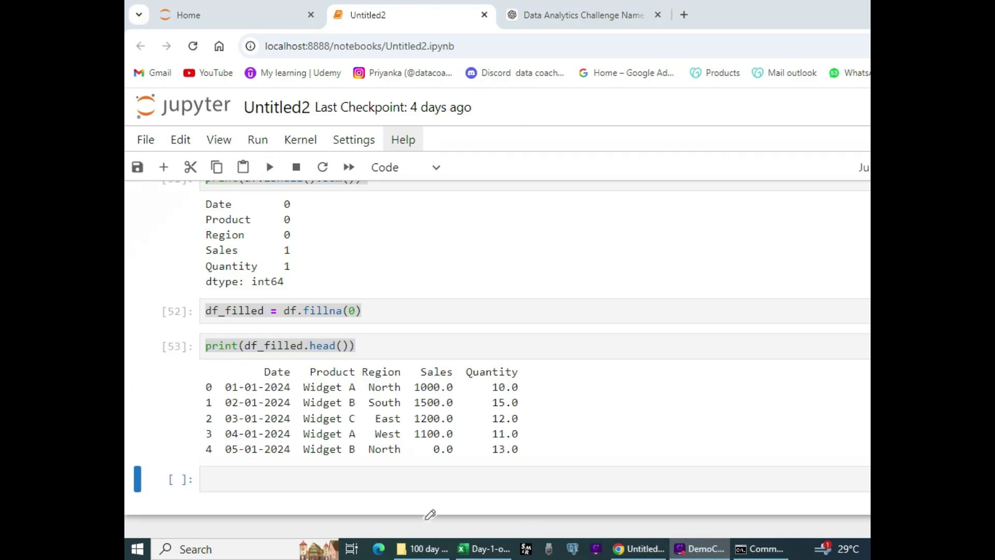
{"action": "left_click_drag", "start_coordinate": [422, 459], "coordinate": [485, 457]}
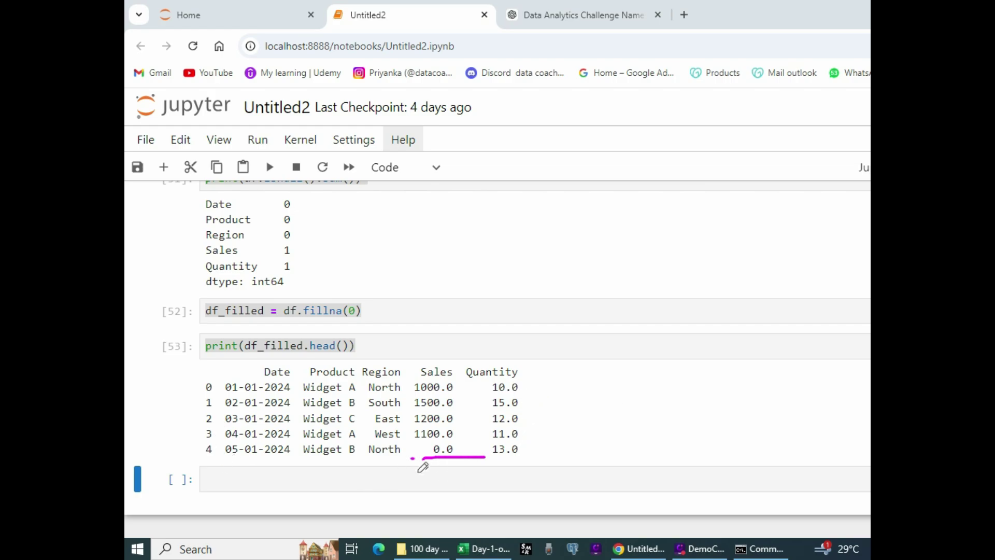
{"action": "left_click_drag", "start_coordinate": [411, 458], "coordinate": [485, 456]}
{"action": "mouse_move", "coordinate": [425, 442]}
{"action": "left_mouse_down"}
{"action": "mouse_move", "coordinate": [468, 461]}
{"action": "mouse_move", "coordinate": [423, 461]}
{"action": "left_mouse_up"}
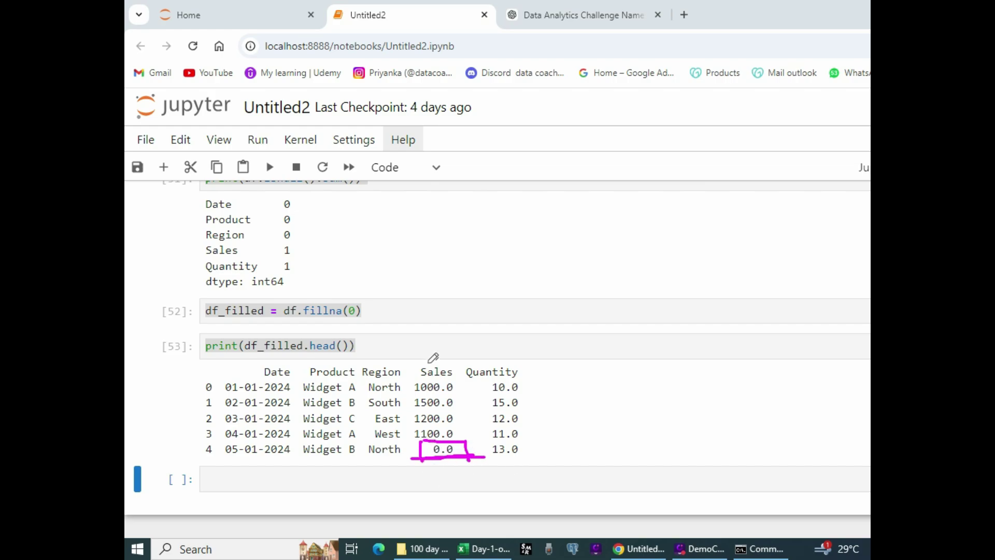
Compare with the blank Sales cell D6 in the Excel workbook, then return to the Untitled2 notebook.
{"action": "left_click", "coordinate": [422, 548]}
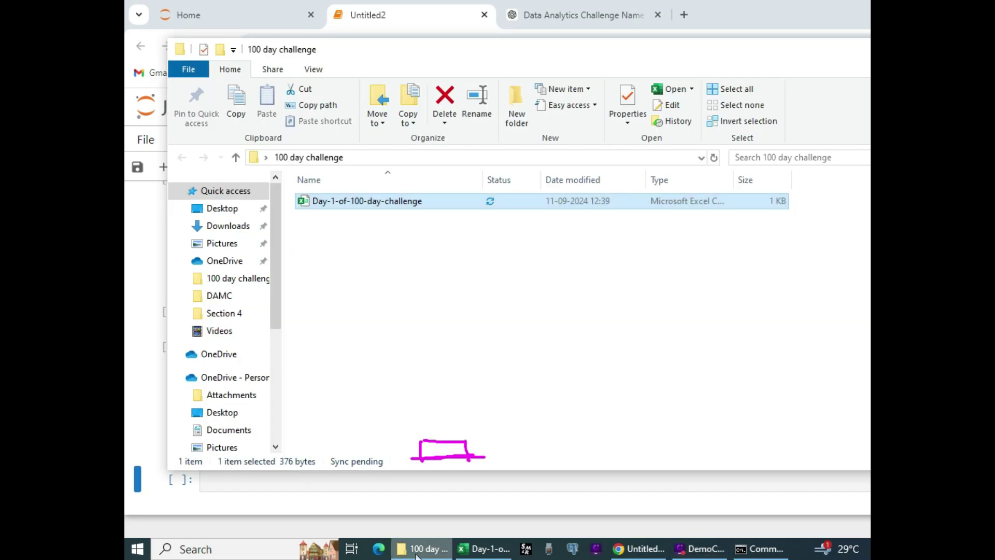
{"action": "left_click", "coordinate": [485, 548]}
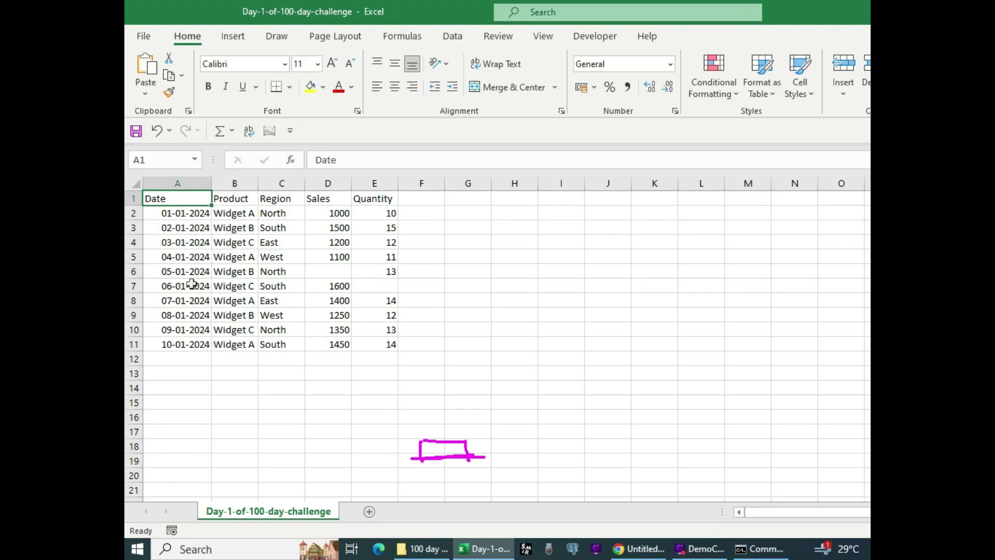
{"action": "left_click", "coordinate": [328, 272]}
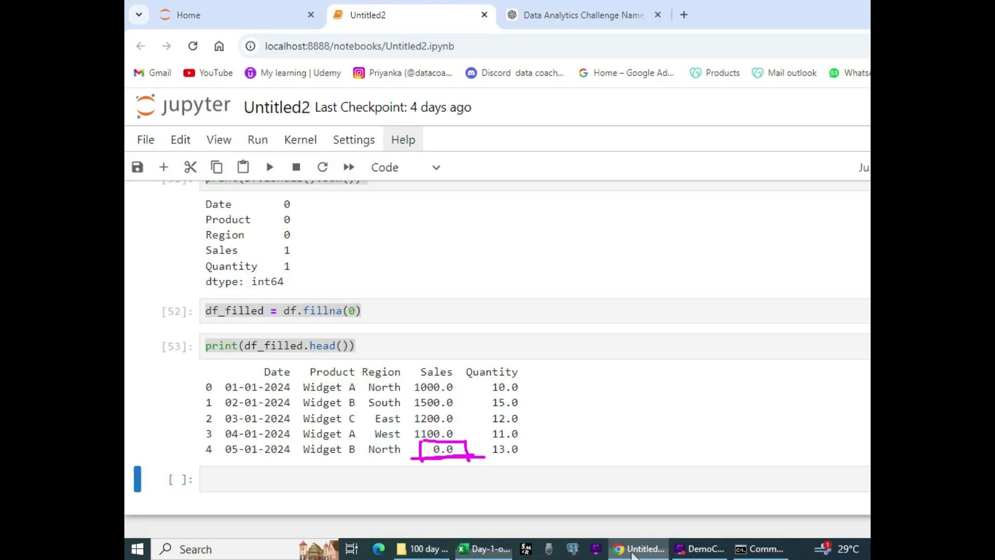
{"action": "left_click", "coordinate": [632, 551]}
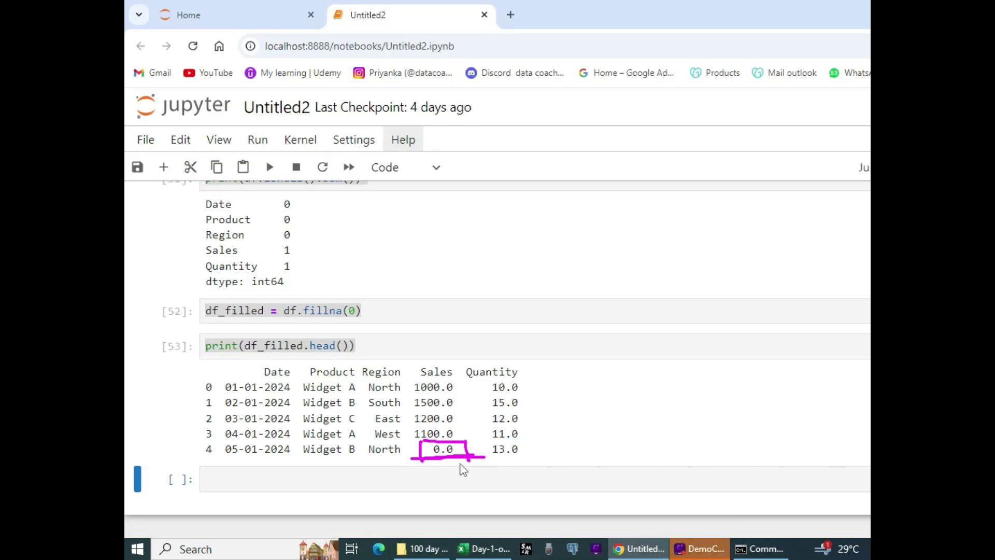